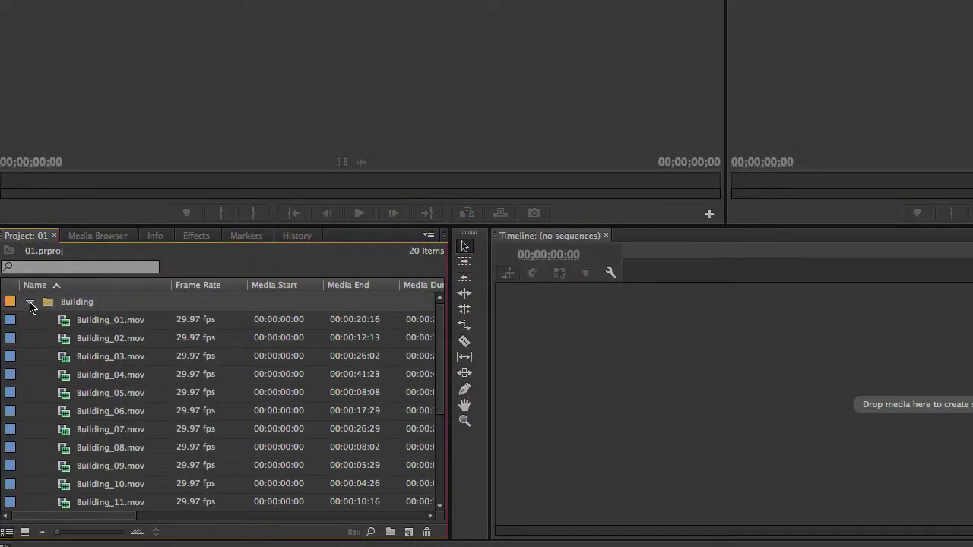
# Step: Make a new sequence from the Building_01.mov clip with New Sequence From Clip
pyautogui.click(77, 325)
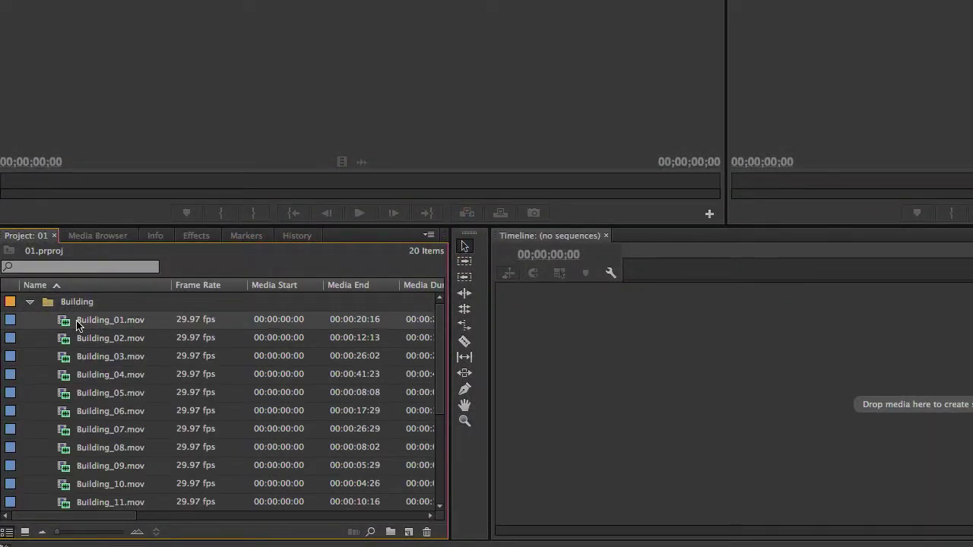
pyautogui.rightClick(76, 324)
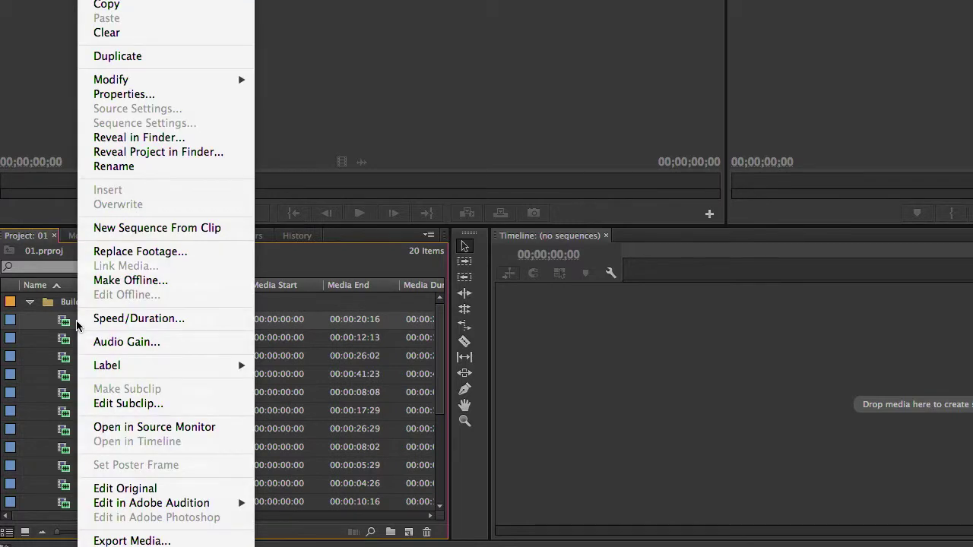
pyautogui.click(226, 228)
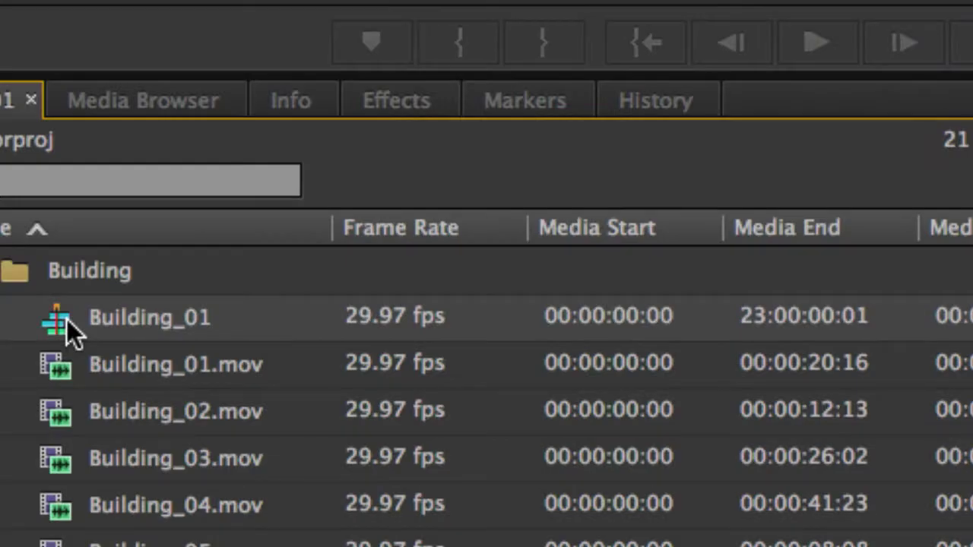
# Step: After a cancelled first attempt, rename the Building_01 sequence to 'Building' and select it
pyautogui.rightClick(120, 321)
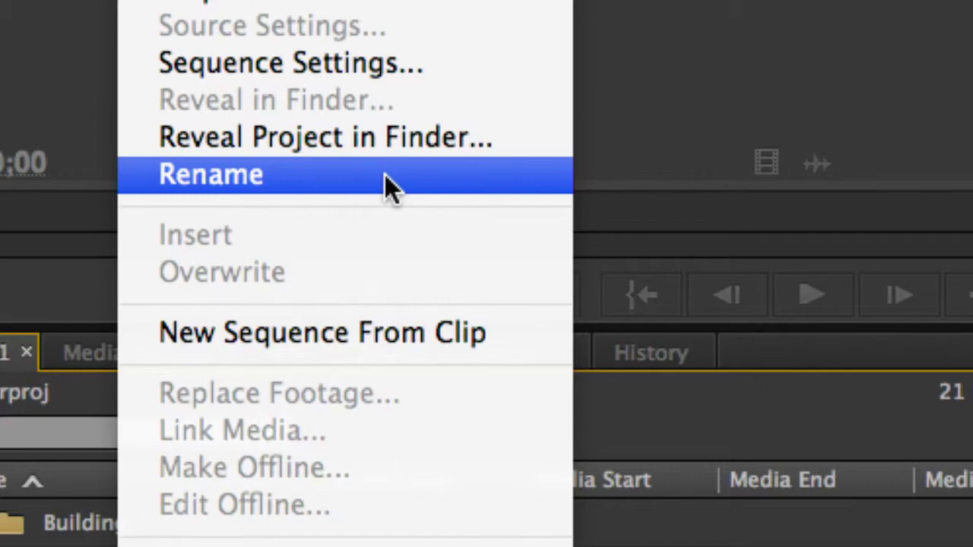
pyautogui.press('Escape')
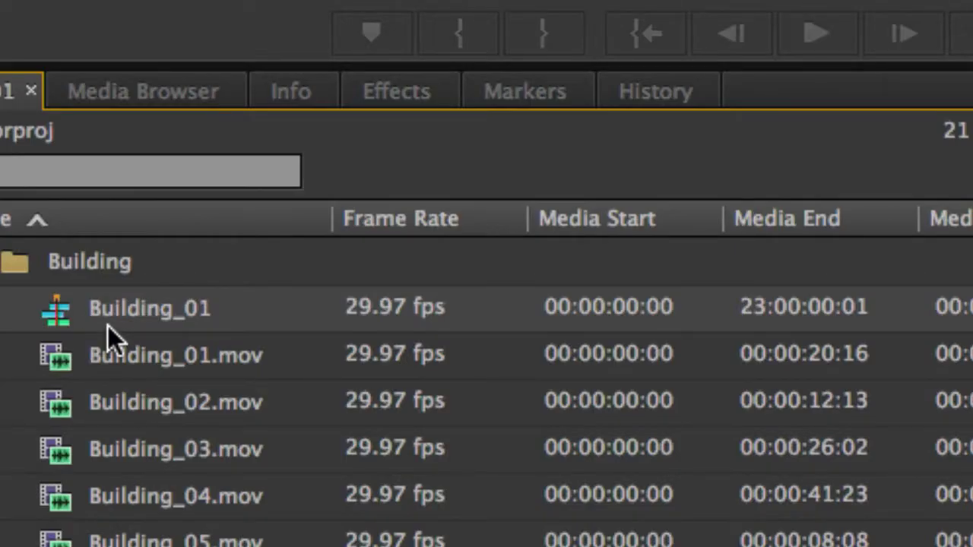
pyautogui.click(118, 314)
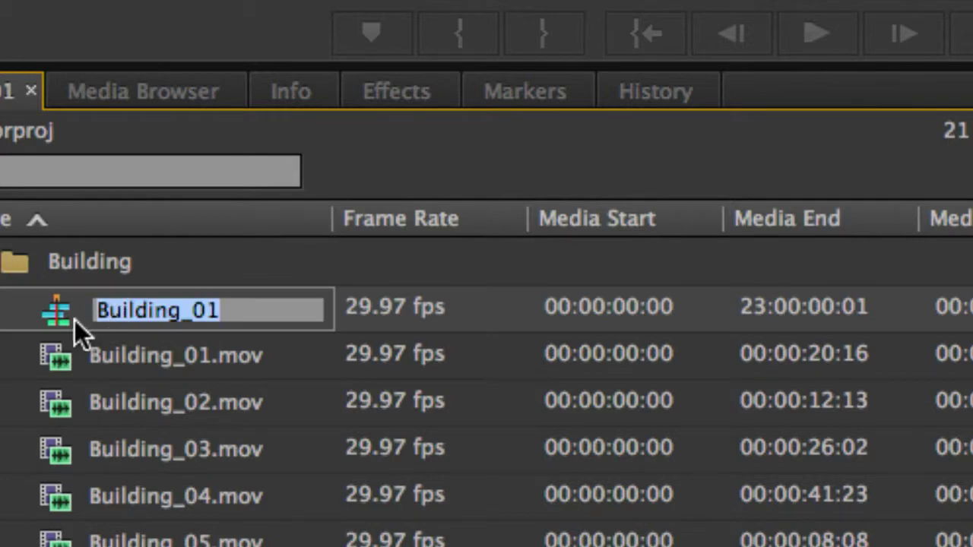
pyautogui.click(23, 358)
pyautogui.click(104, 310)
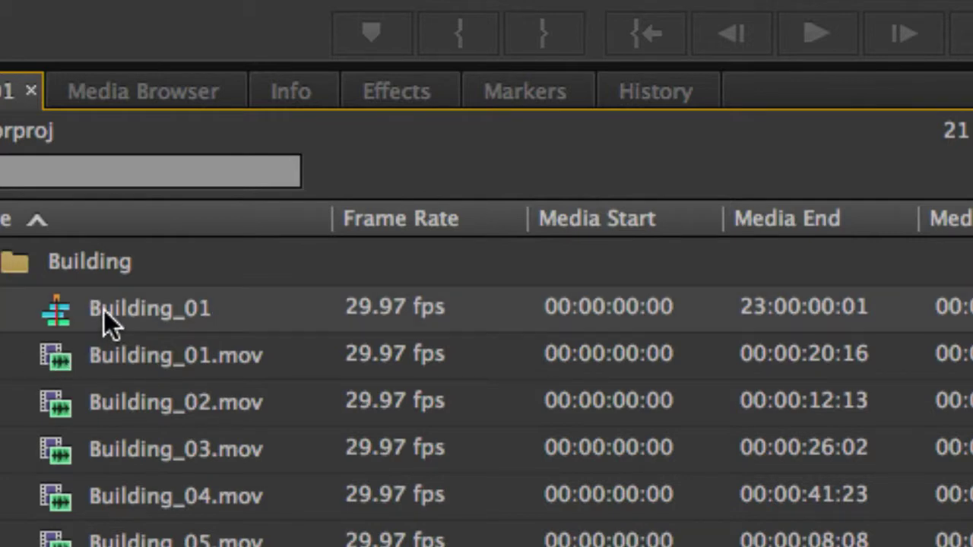
pyautogui.click(104, 310)
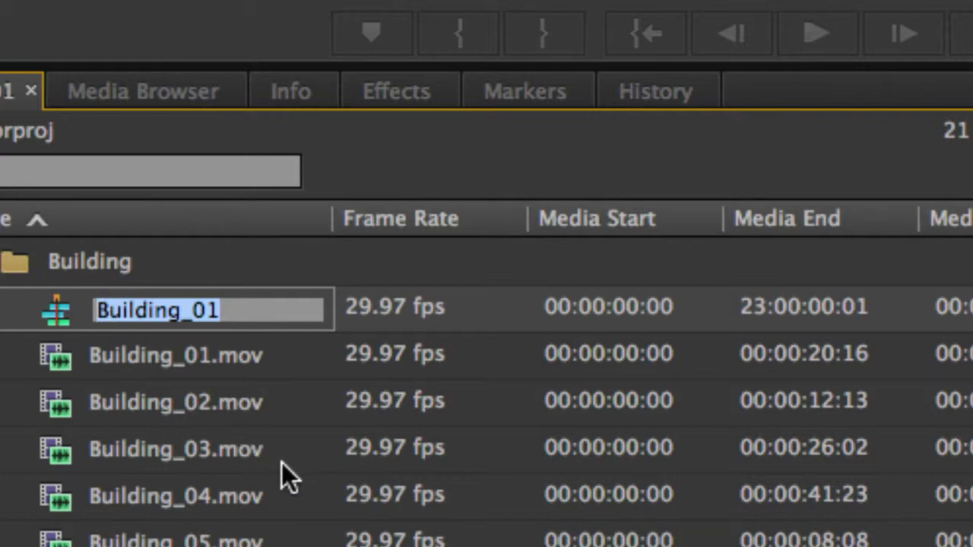
pyautogui.write('Building')
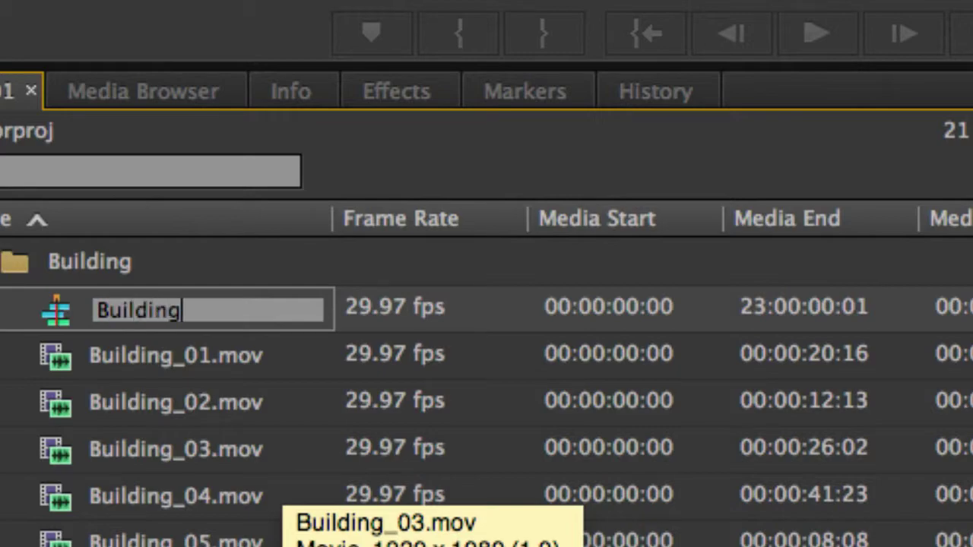
pyautogui.press('Return')
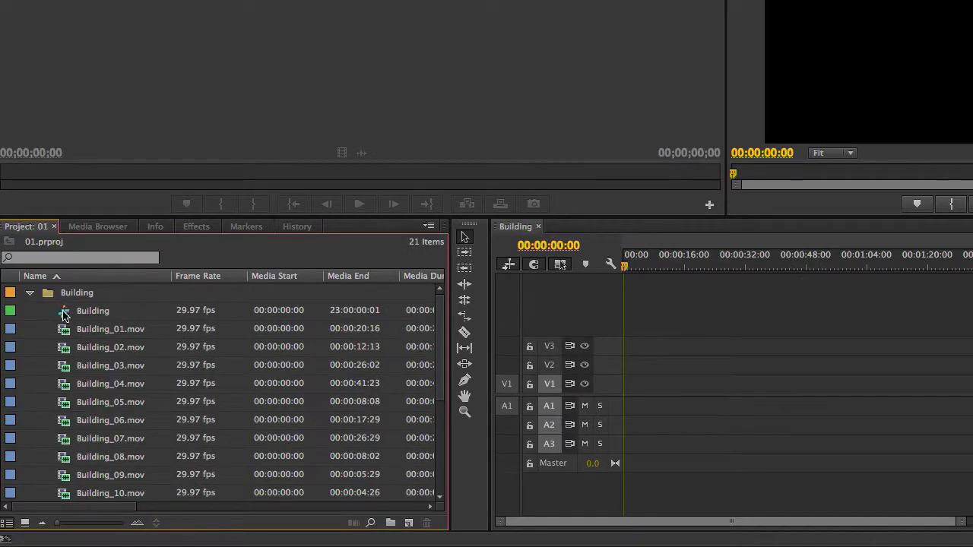
pyautogui.click(66, 313)
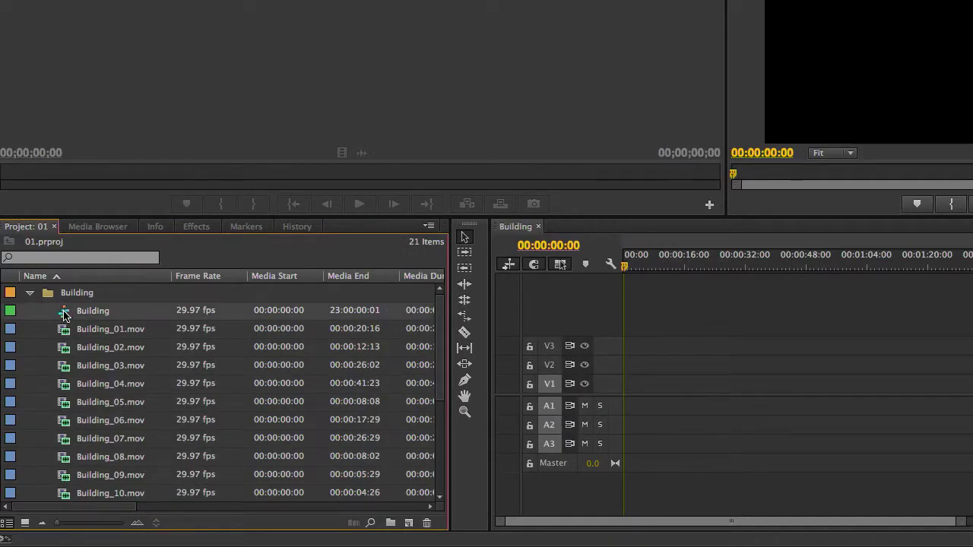
# Step: Delete the Building sequence, make a test sequence from Building_01.mov, empty it, and delete it too
pyautogui.click(426, 522)
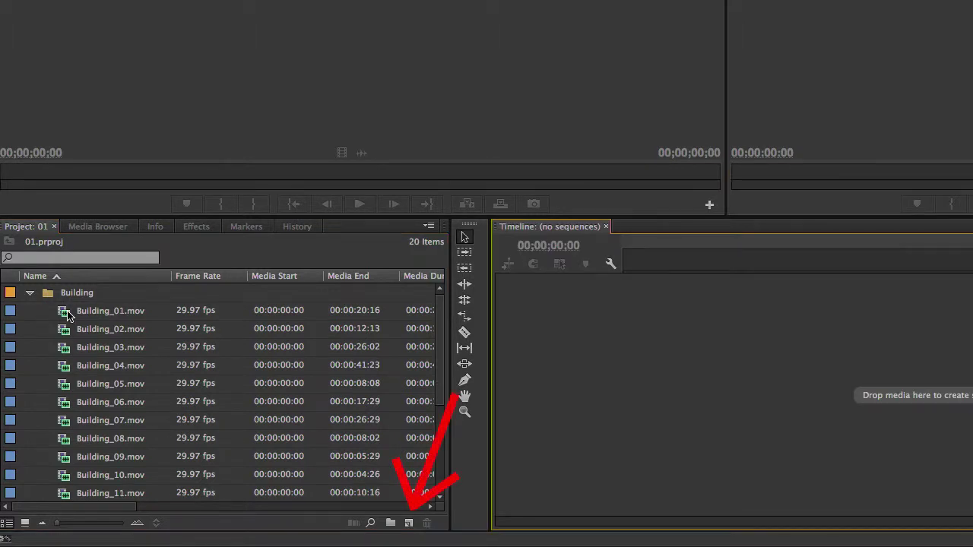
pyautogui.moveTo(422, 443); pyautogui.dragTo(409, 523)
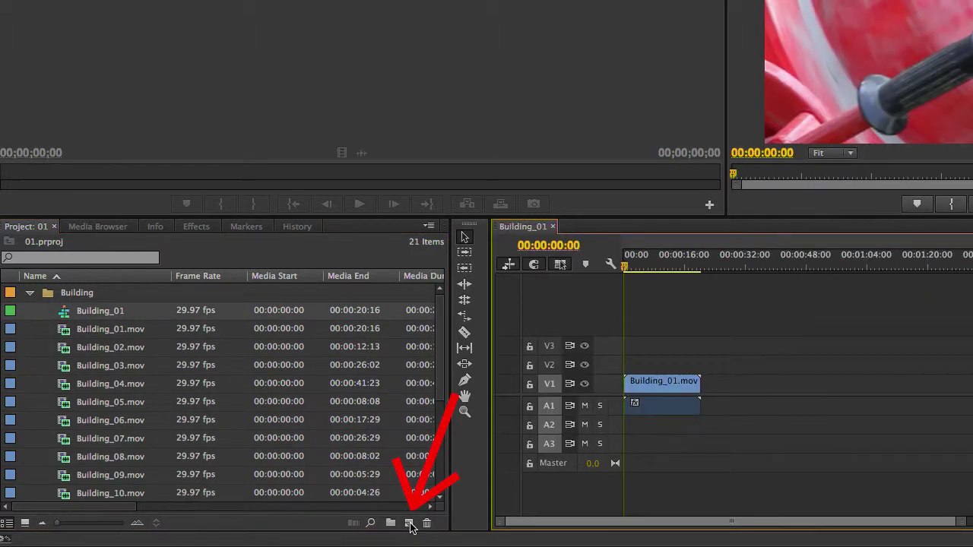
pyautogui.click(663, 383)
pyautogui.press('Delete')
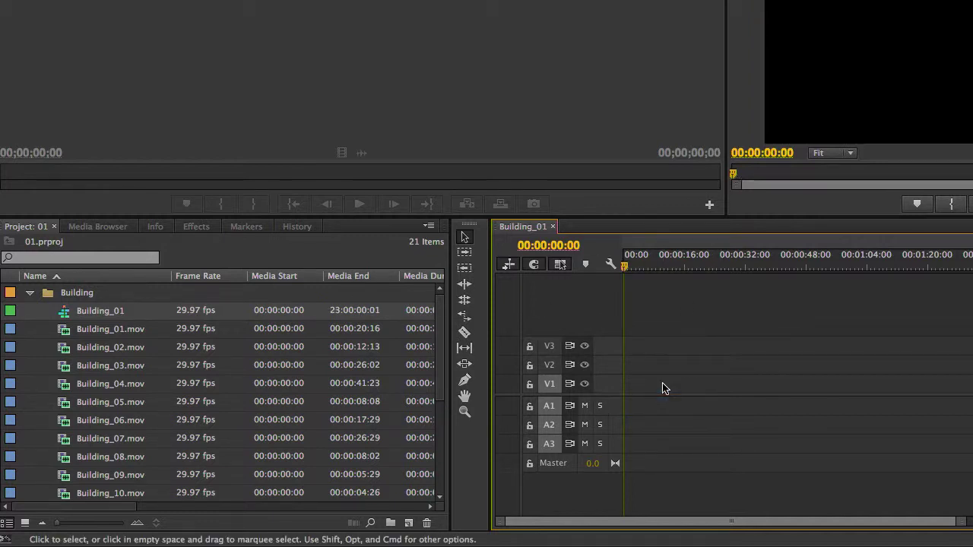
pyautogui.click(70, 313)
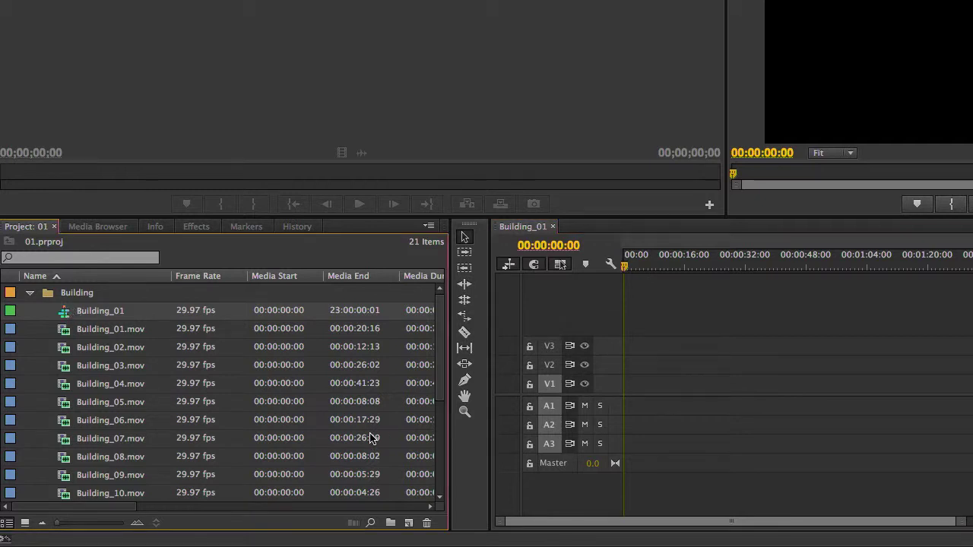
pyautogui.click(428, 525)
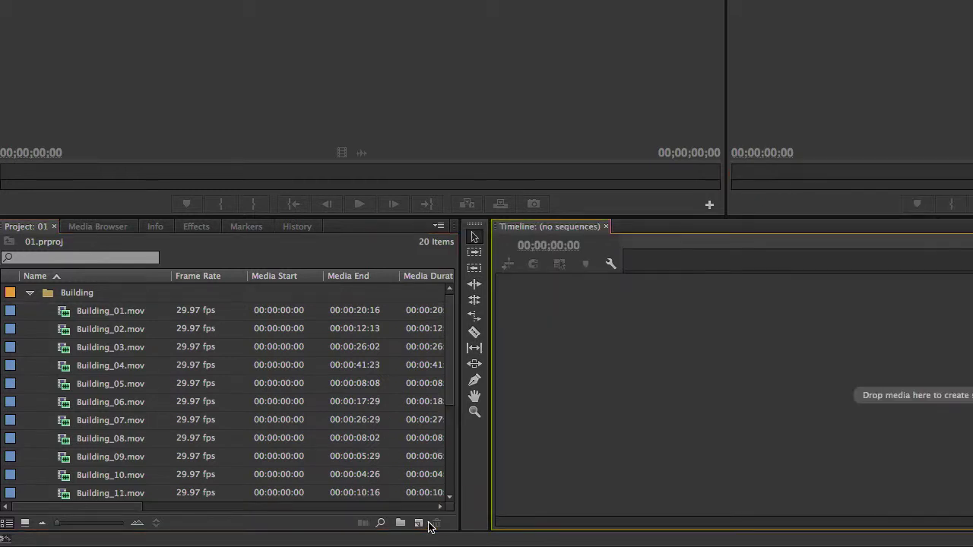
# Step: Make a Building_01 sequence from the selected clips Building_01.mov through Building_04.mov, then select it
pyautogui.click(69, 314)
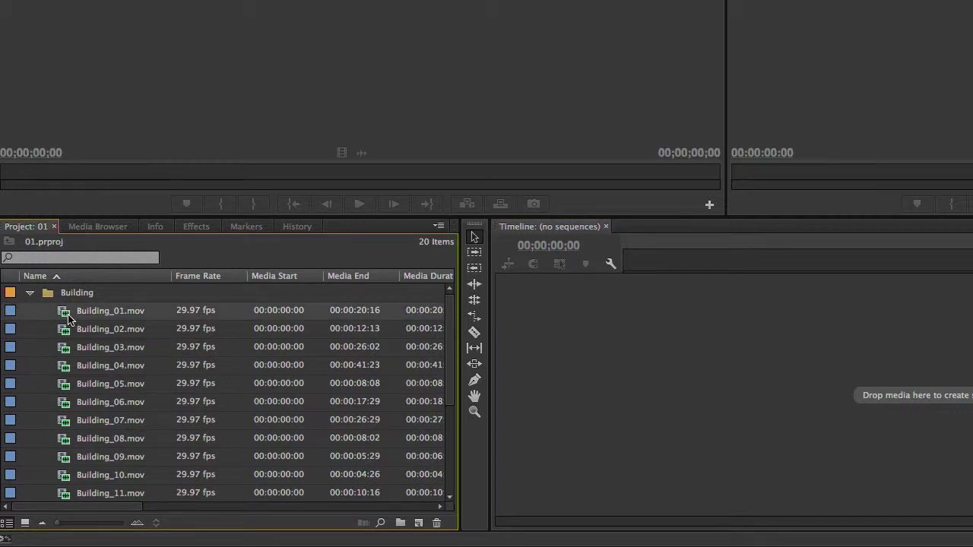
pyautogui.keyDown('shift'); pyautogui.click(64, 370); pyautogui.keyUp('shift')
pyautogui.moveTo(64, 369); pyautogui.dragTo(421, 530)
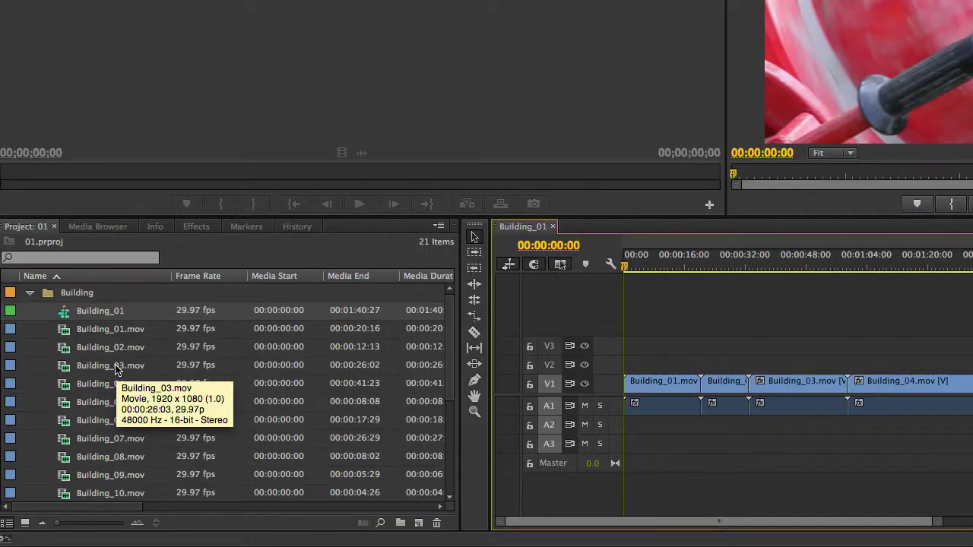
pyautogui.click(65, 313)
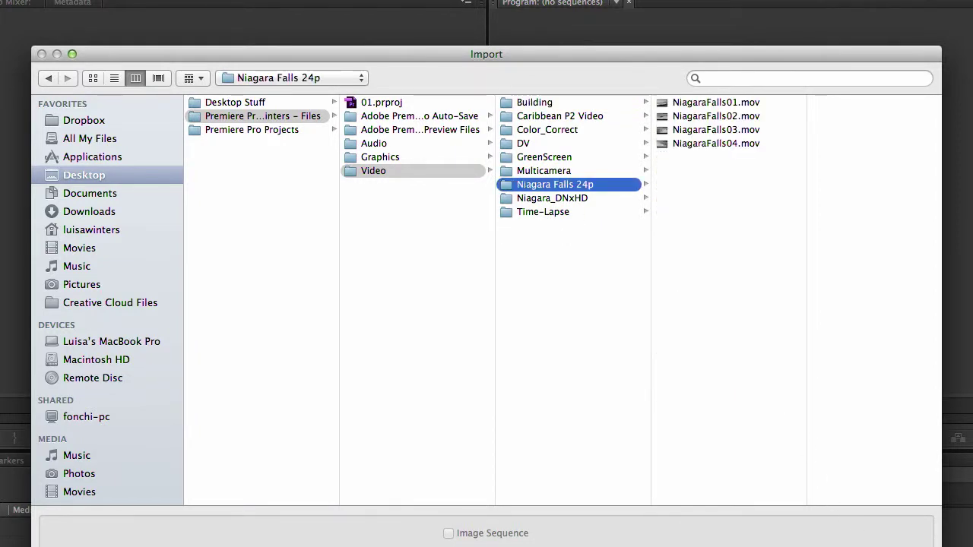
# Step: Import the Niagara Falls 24p folder, then Fix_Background.mov from the DV folder
pyautogui.press('Return')
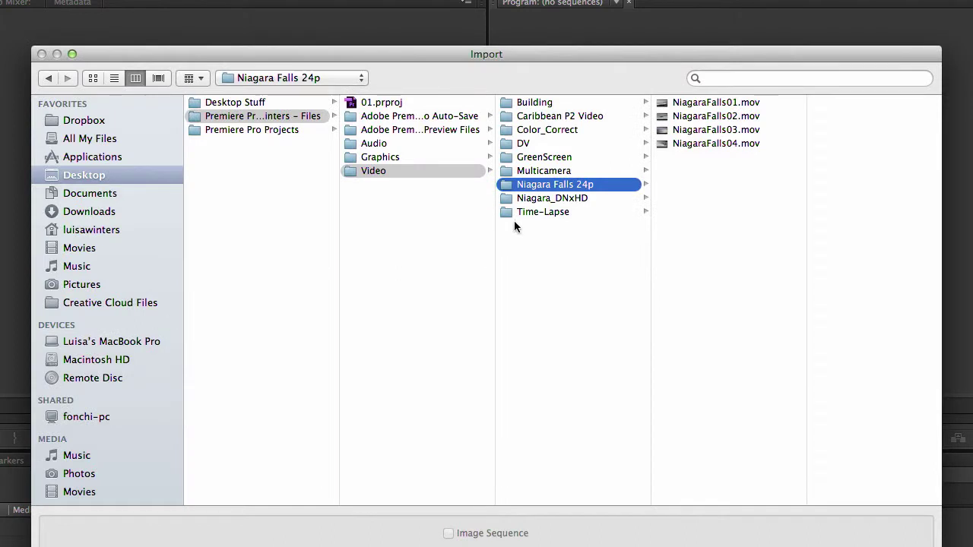
pyautogui.click(515, 144)
pyautogui.click(674, 104)
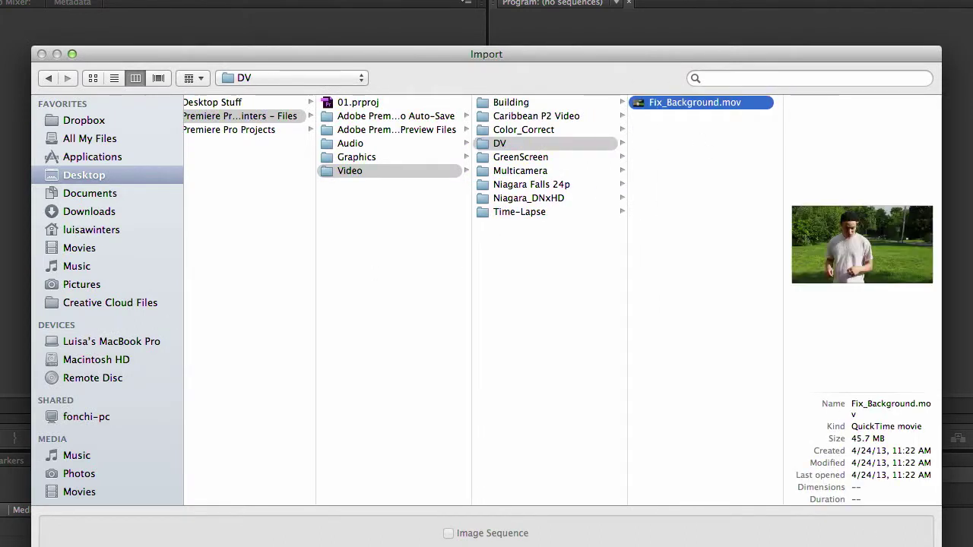
pyautogui.press('Return')
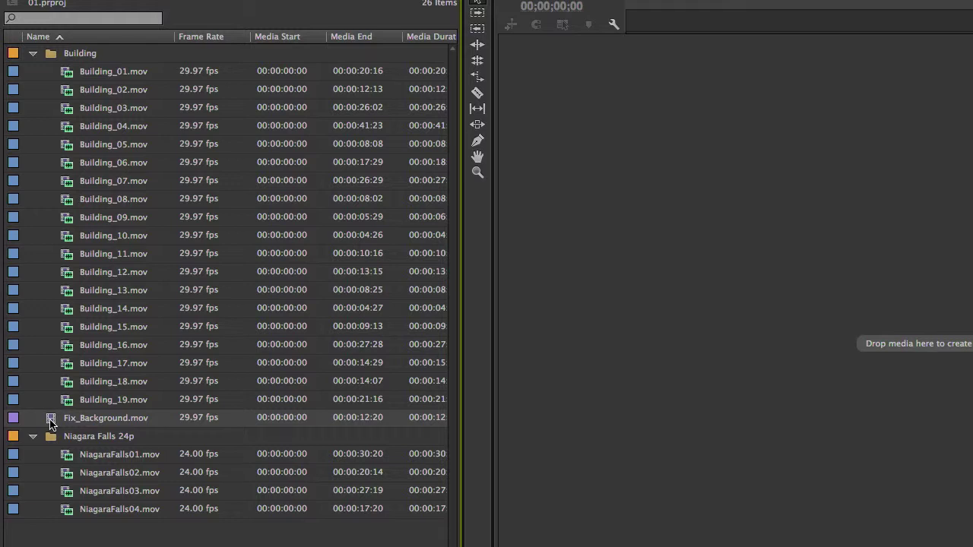
# Step: Select Fix_Background, Building_19, Building_18, NiagaraFalls01 and 02, then play the sequence from about 55 seconds
pyautogui.keyDown('shift'); pyautogui.click(110, 401); pyautogui.keyUp('shift')
pyautogui.keyDown('super'); pyautogui.click(112, 386); pyautogui.keyUp('super')
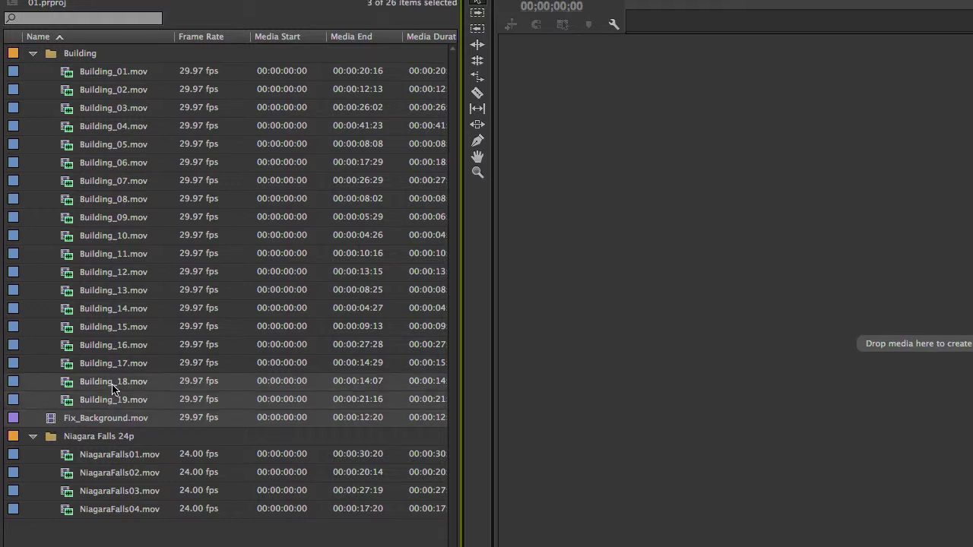
pyautogui.keyDown('super'); pyautogui.click(94, 459); pyautogui.keyUp('super')
pyautogui.keyDown('super'); pyautogui.click(85, 478); pyautogui.keyUp('super')
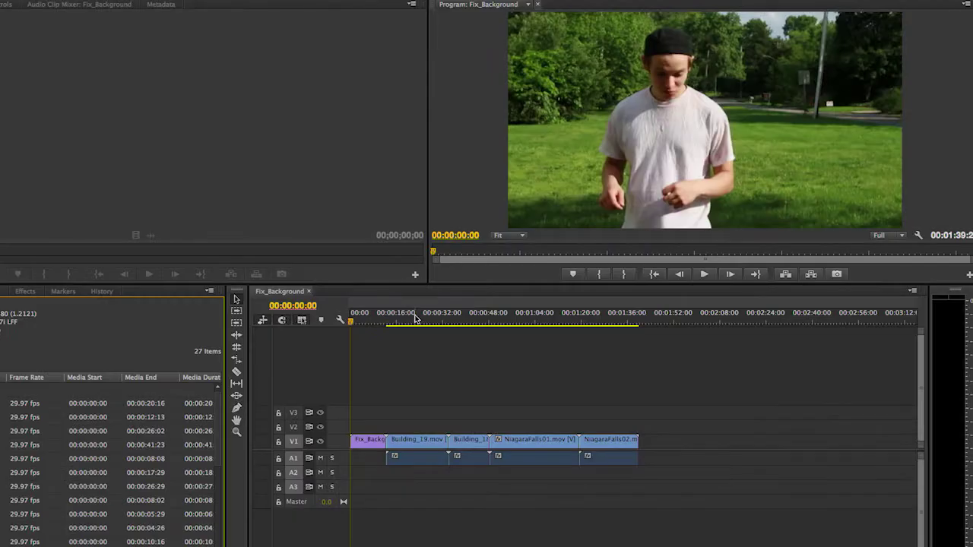
pyautogui.moveTo(418, 321); pyautogui.dragTo(511, 321)
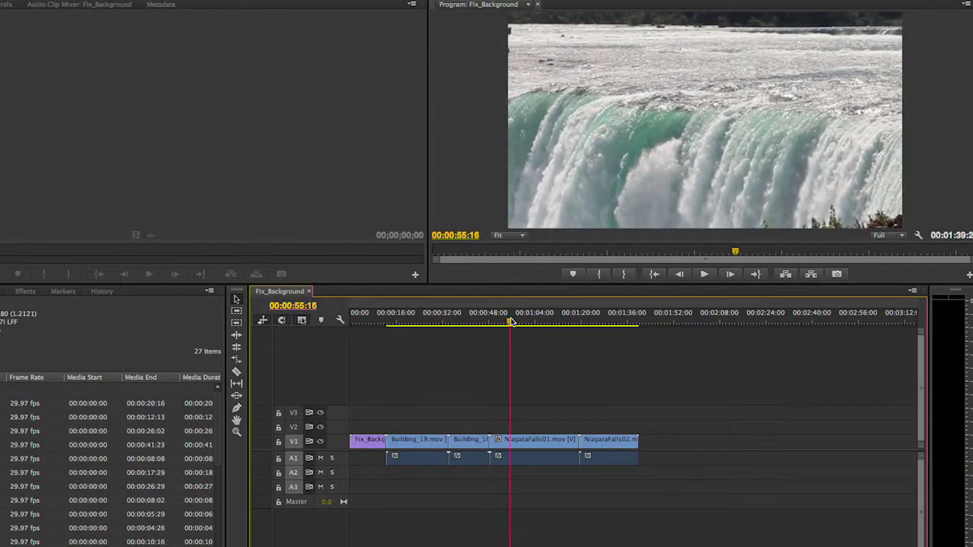
pyautogui.press('space')
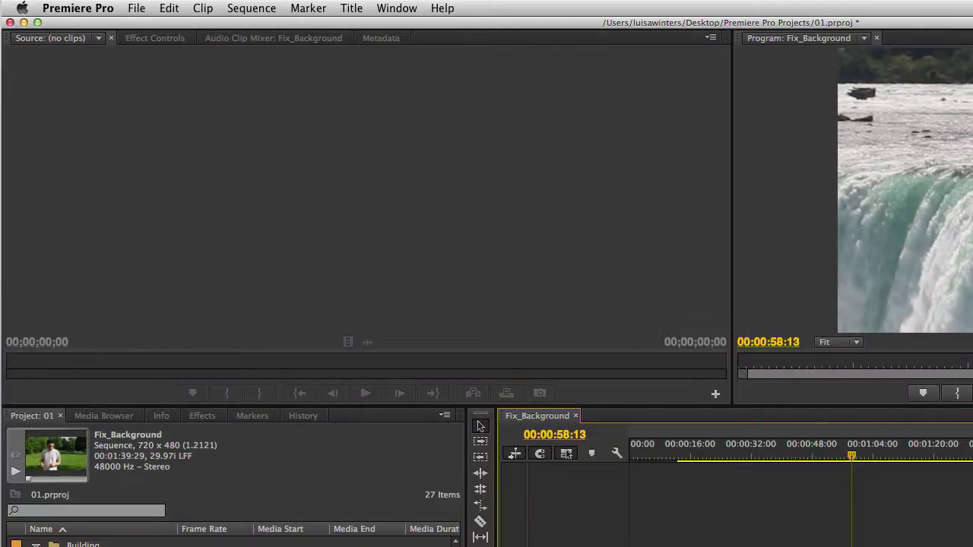
# Step: Start a new sequence from the File menu, then from the New Item button
pyautogui.click(136, 8)
pyautogui.moveTo(149, 26)
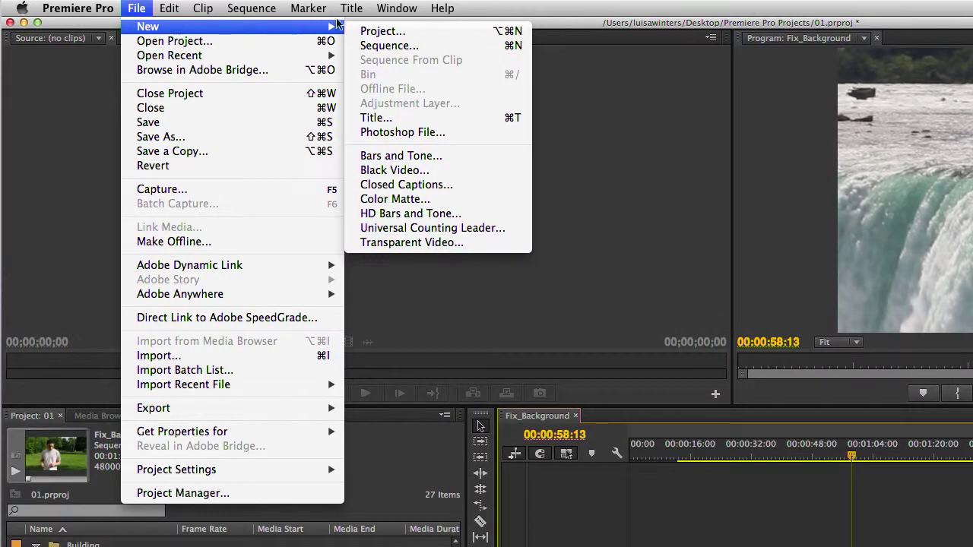
pyautogui.click(436, 47)
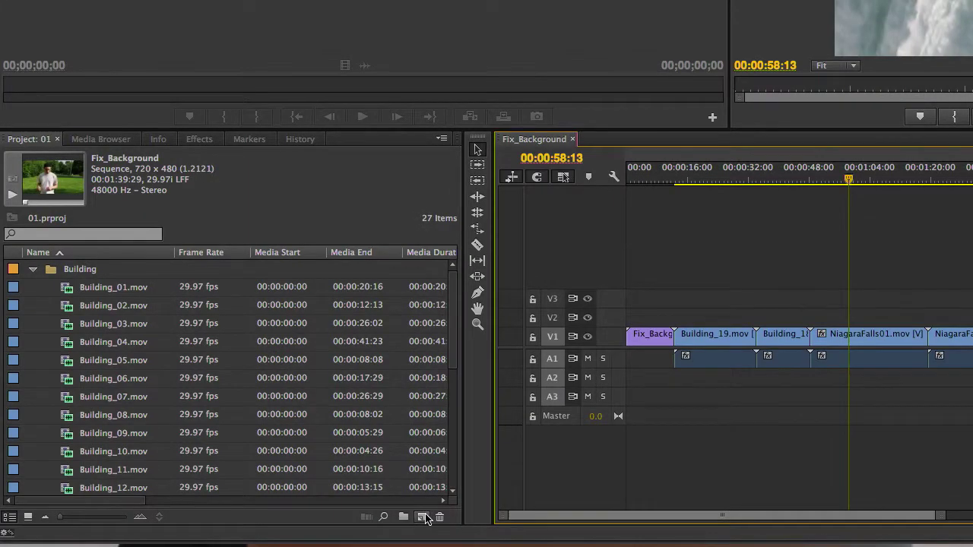
pyautogui.click(422, 517)
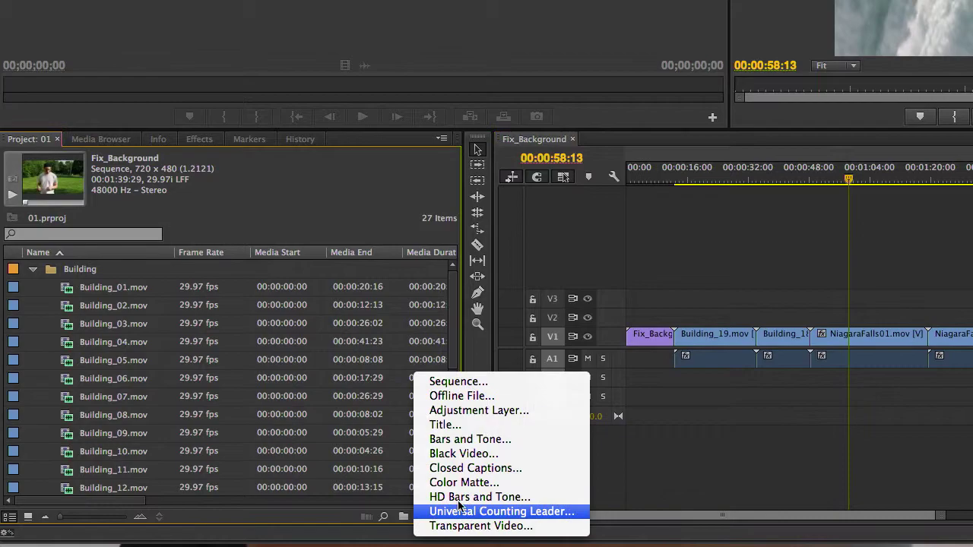
pyautogui.click(529, 382)
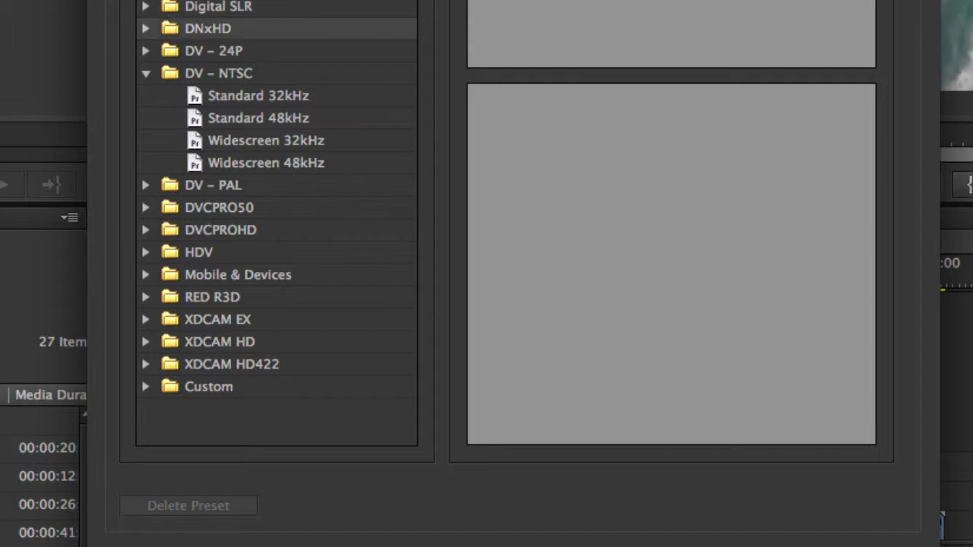
# Step: Compare the AVC-I 50 1080p presets and choose AVC-I 100 1080p30 for the sequence
pyautogui.scroll(3, 277, 220)
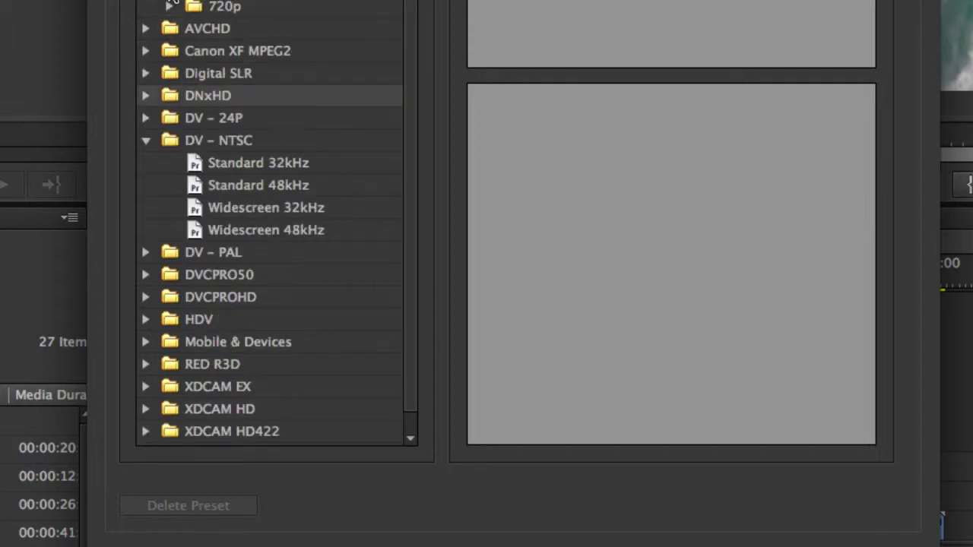
pyautogui.scroll(6, 245, 8)
pyautogui.click(342, 77)
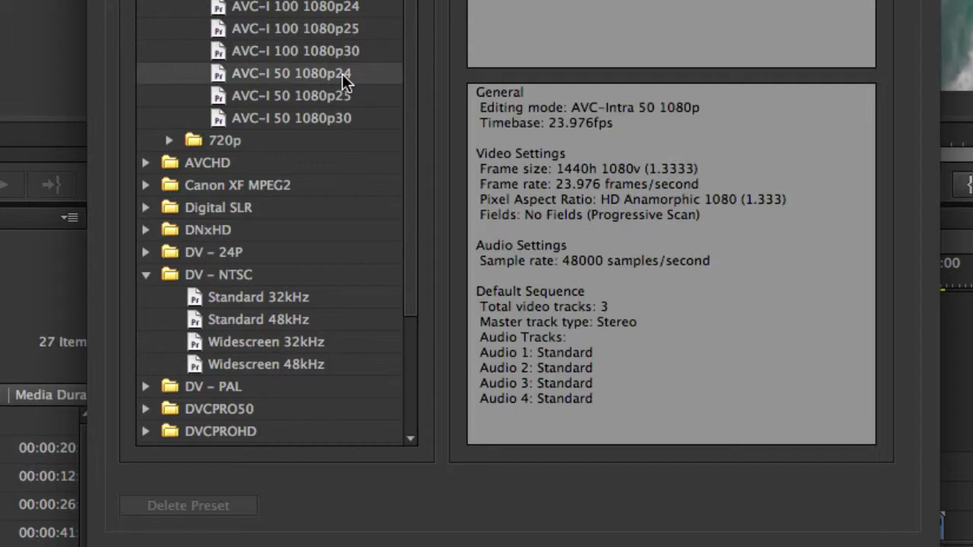
pyautogui.click(343, 120)
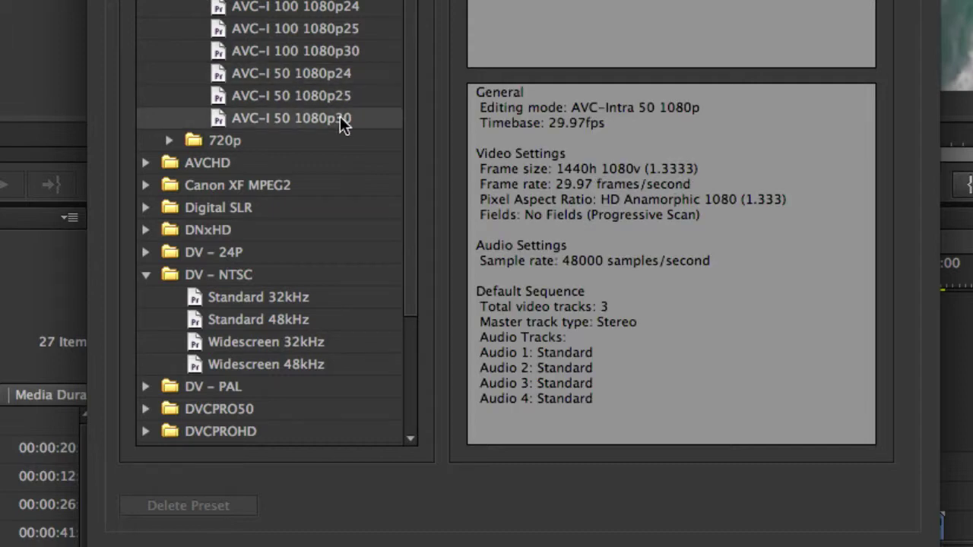
pyautogui.click(333, 50)
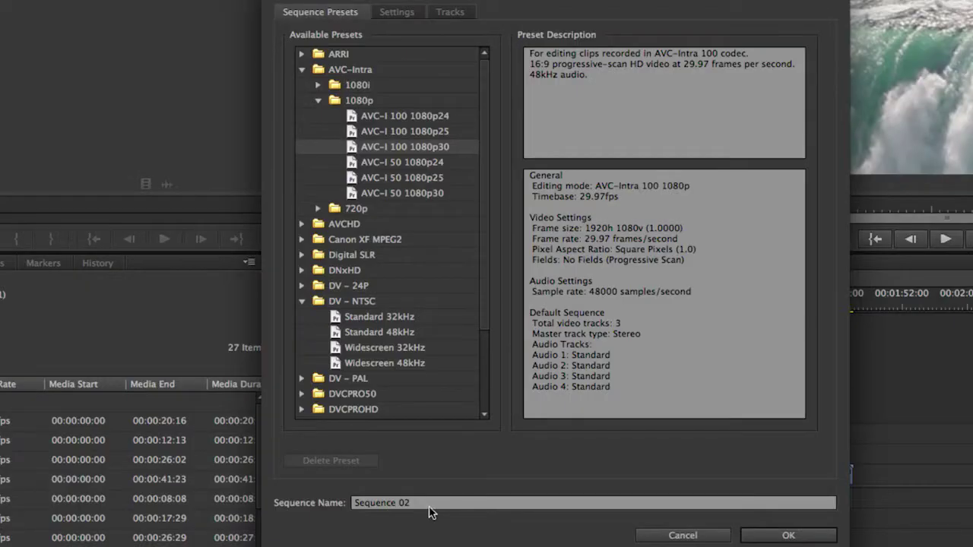
pyautogui.click(425, 504)
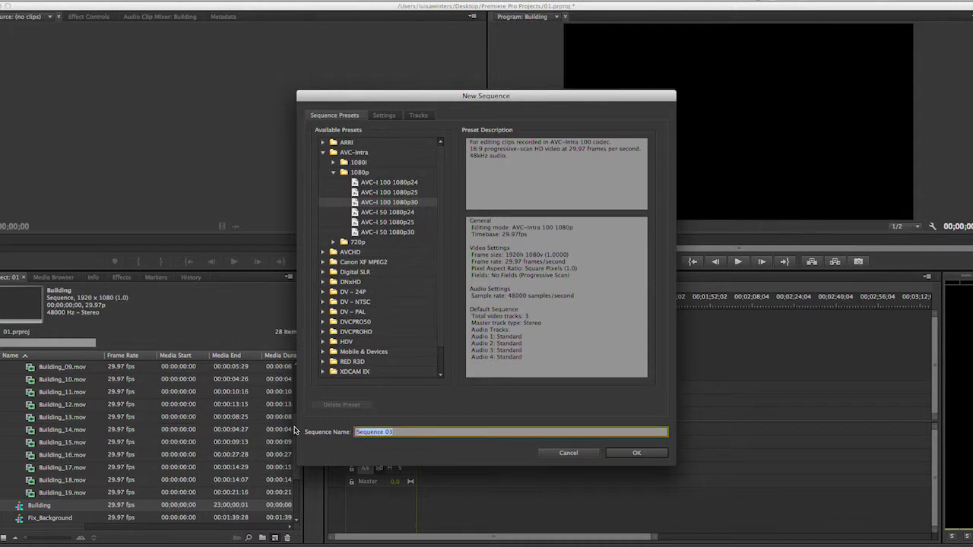
# Step: Name the new 1920 x 1080 sequence 'building' and create it
pyautogui.write('B')
pyautogui.press('Return')
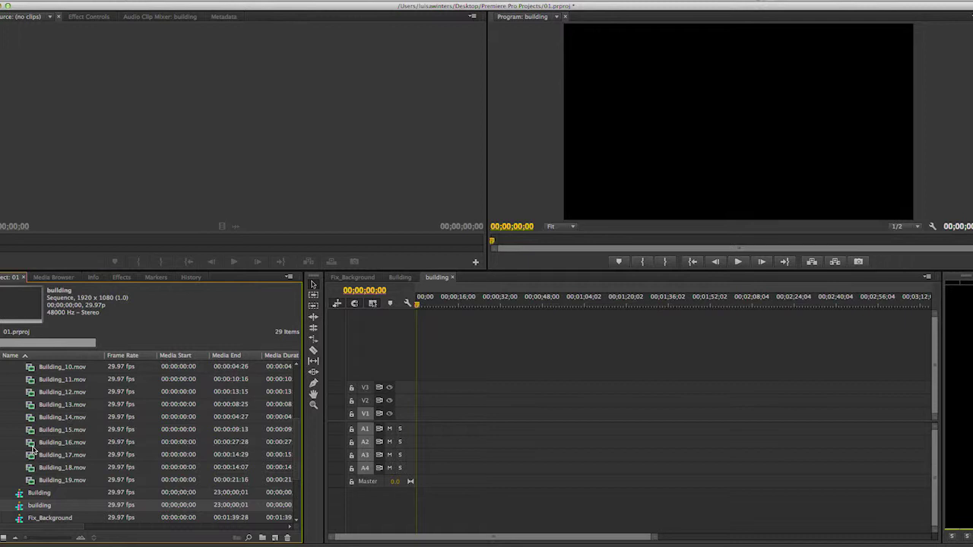
pyautogui.moveTo(33, 448); pyautogui.dragTo(419, 422)
pyautogui.click(429, 302)
pyautogui.moveTo(429, 302); pyautogui.dragTo(392, 302)
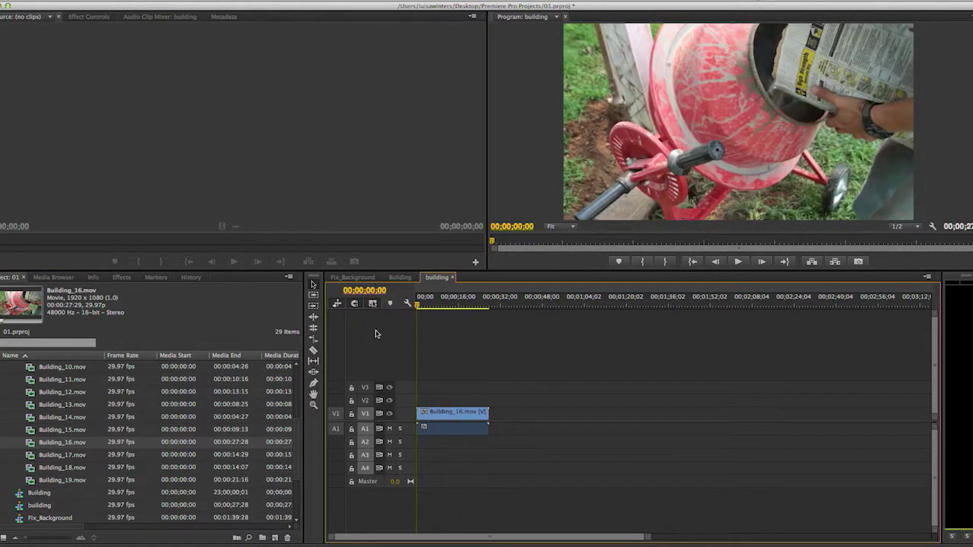
pyautogui.moveTo(27, 435); pyautogui.dragTo(28, 377)
pyautogui.moveTo(31, 378); pyautogui.dragTo(561, 435)
pyautogui.click(474, 302)
pyautogui.press('space')
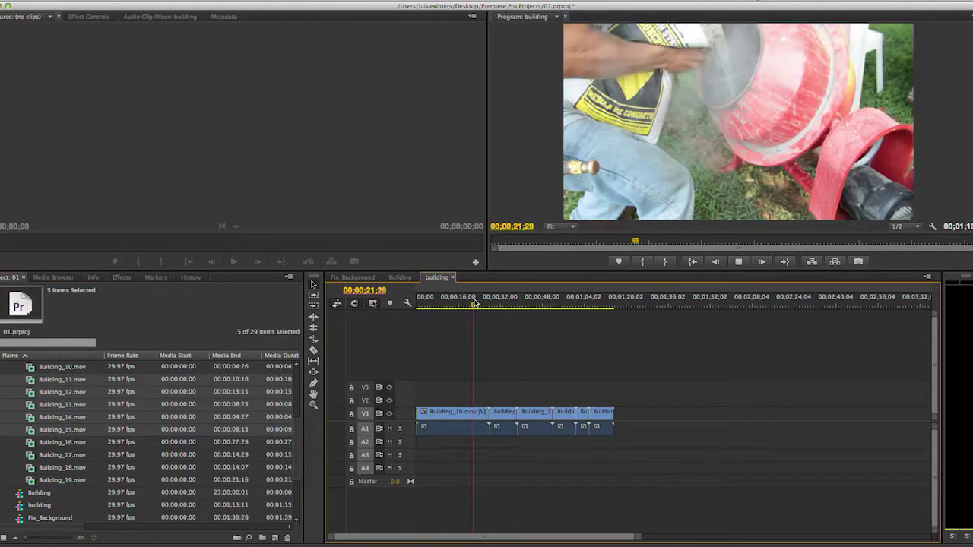
pyautogui.press('space')
pyautogui.click(504, 302)
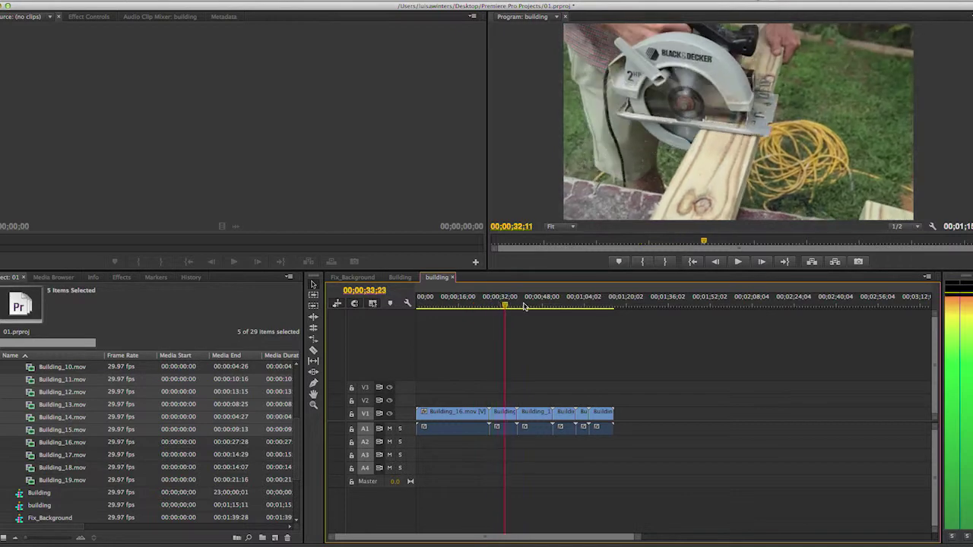
pyautogui.moveTo(524, 305); pyautogui.dragTo(566, 304)
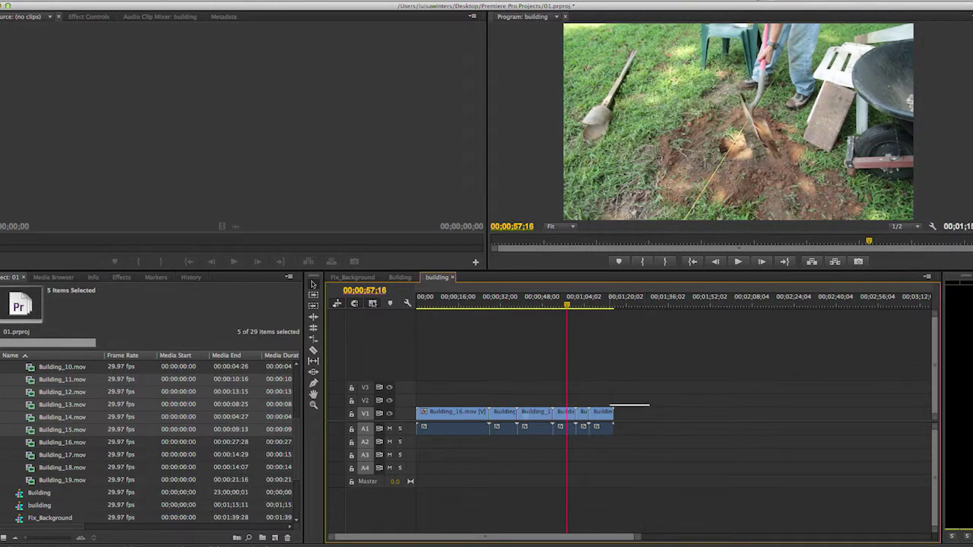
pyautogui.moveTo(610, 433); pyautogui.dragTo(417, 437)
pyautogui.press('Delete')
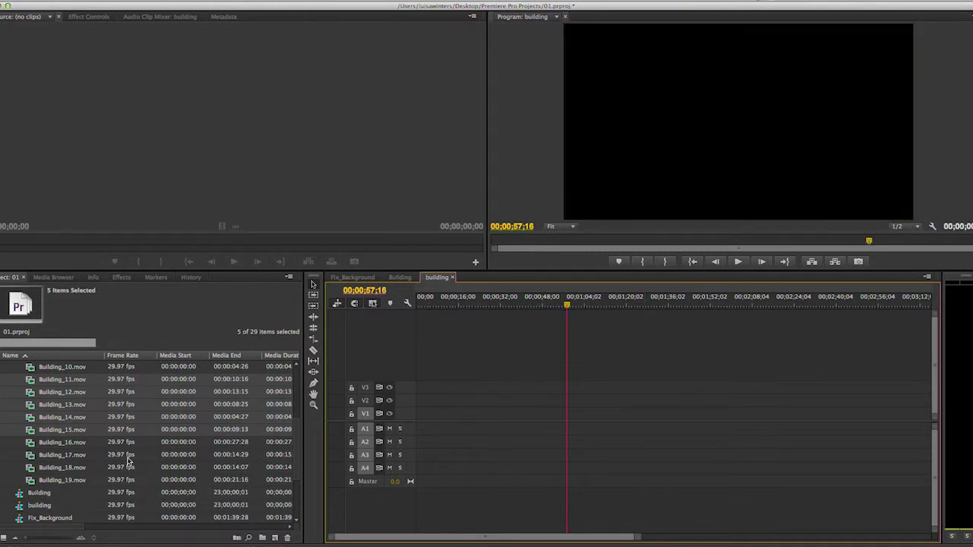
# Step: Place Fix_Background.mov at the start of the building sequence, keeping its 1920 x 1080 settings
pyautogui.scroll(-3, 47, 460)
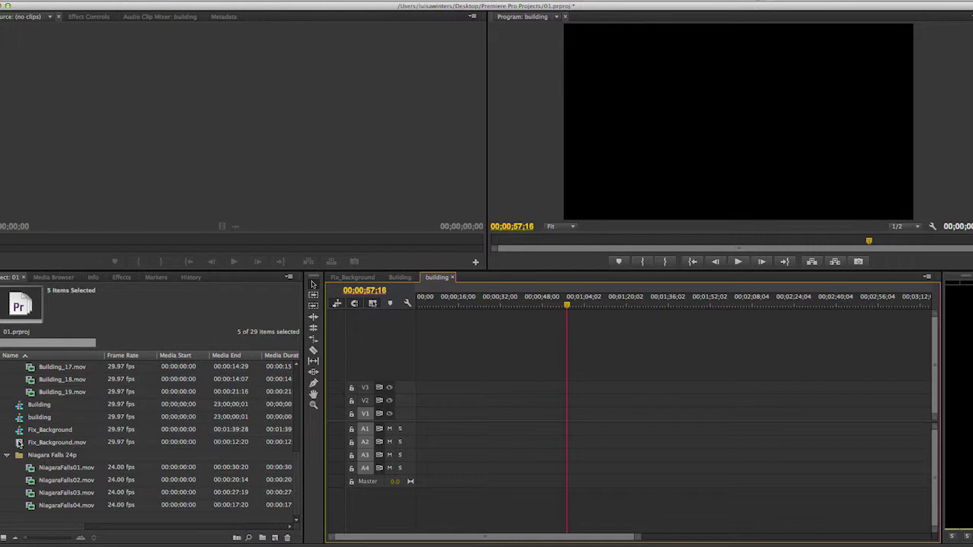
pyautogui.click(19, 444)
pyautogui.moveTo(19, 444); pyautogui.dragTo(423, 414)
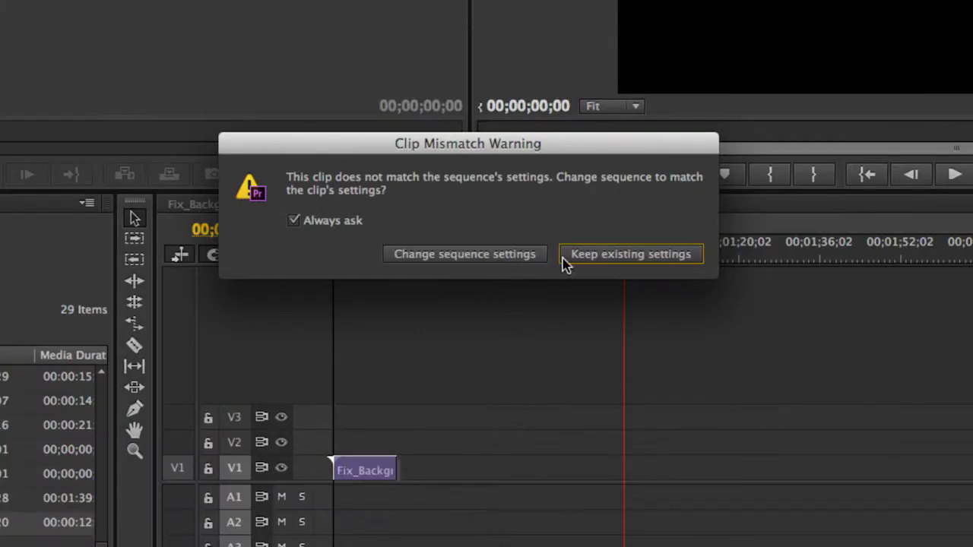
pyautogui.click(605, 255)
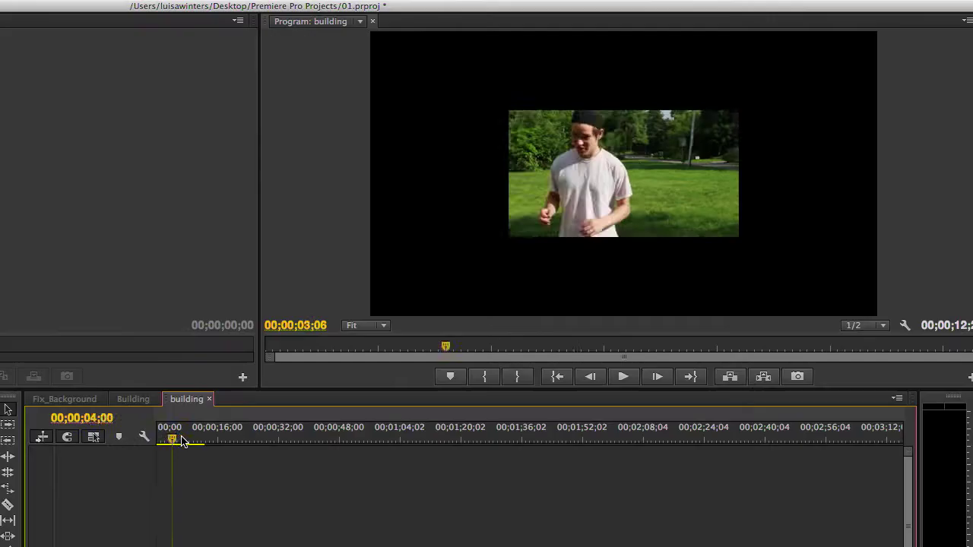